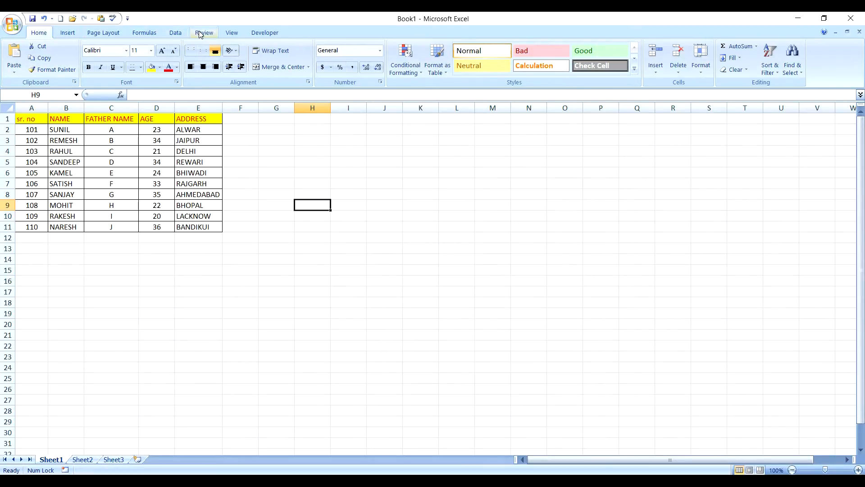
Step: Protect Sheet1 with a password, allowing only selection of locked and unlocked cells, and re-enter the password to confirm
{"action": "left_click", "coordinate": [199, 33]}
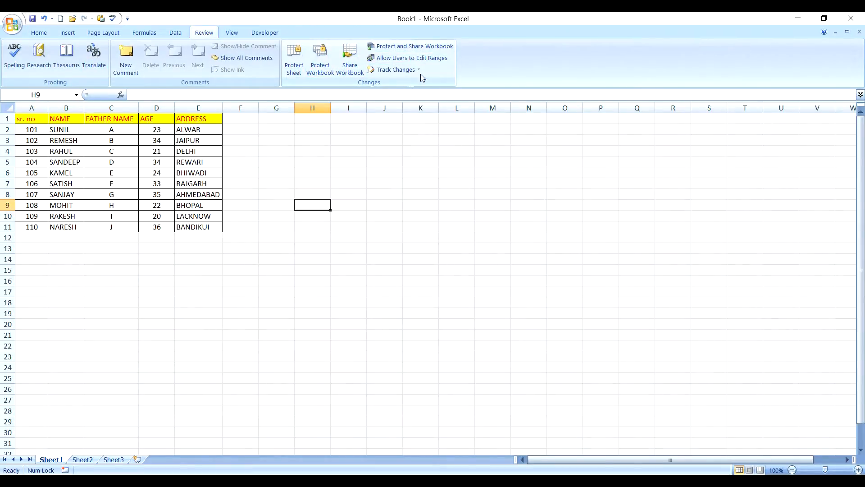
{"action": "left_click", "coordinate": [293, 73]}
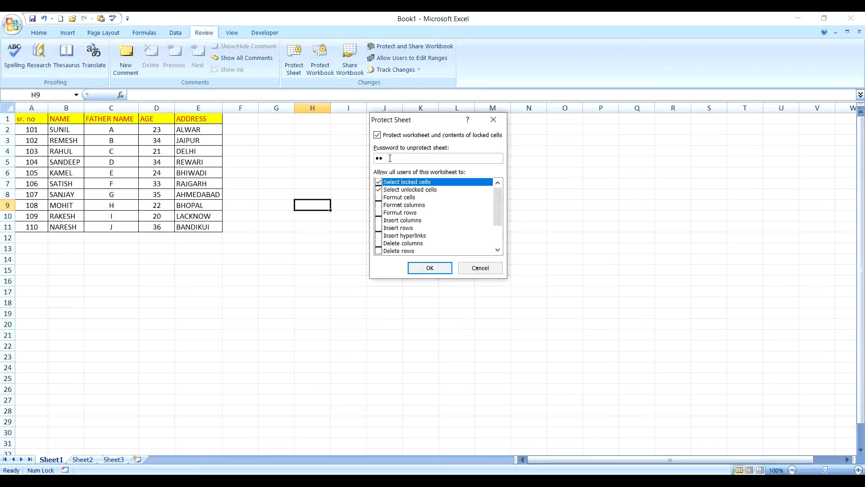
{"action": "left_click", "coordinate": [425, 269]}
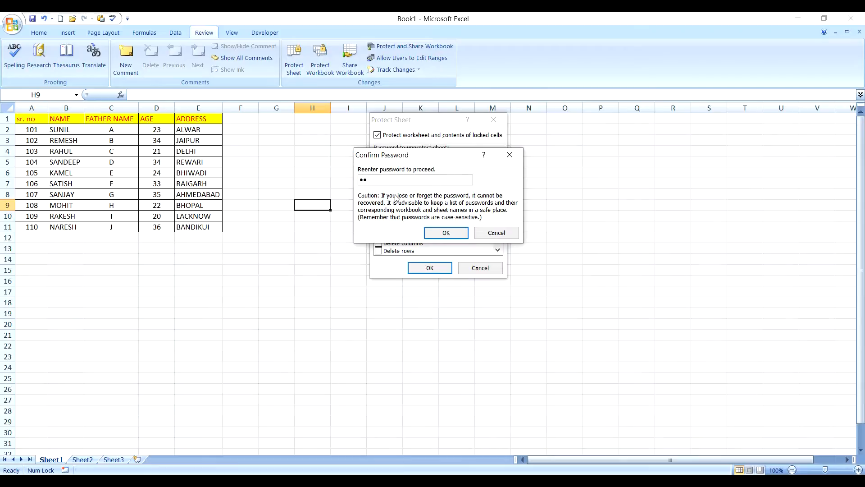
{"action": "left_click", "coordinate": [444, 233]}
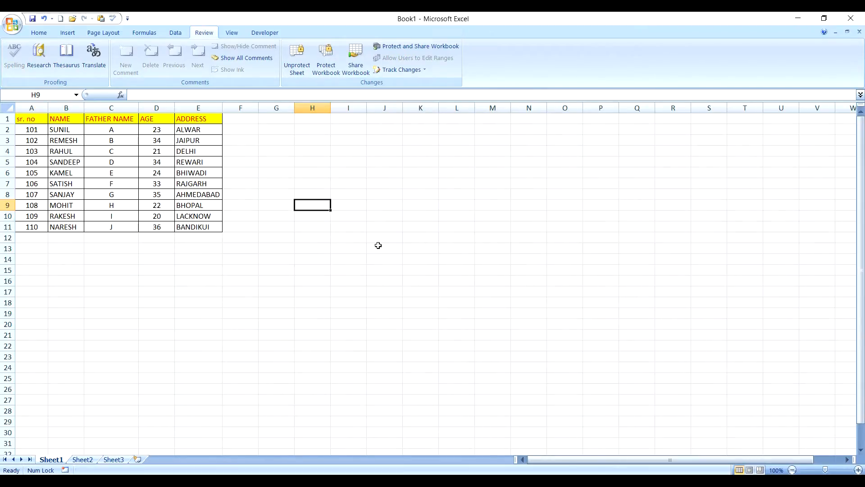
Step: Try to edit cells E14, I18 and E8 on the protected sheet, dismissing the warning each time
{"action": "left_click", "coordinate": [212, 263]}
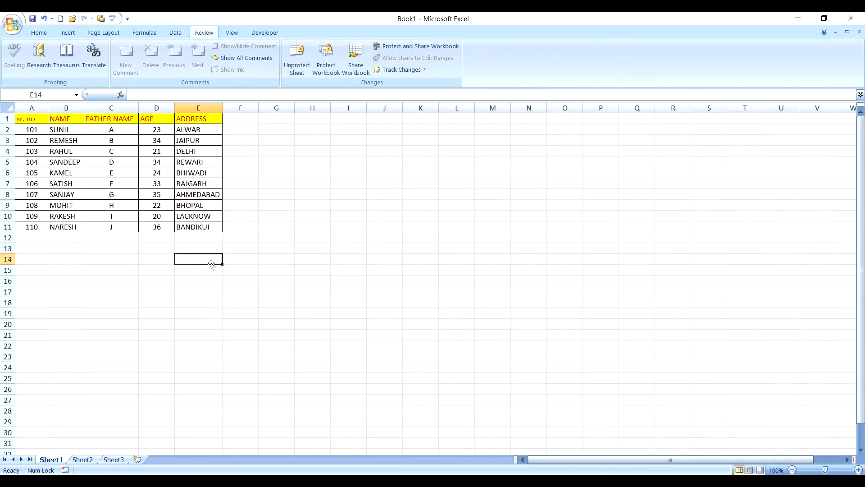
{"action": "double_click", "coordinate": [212, 263]}
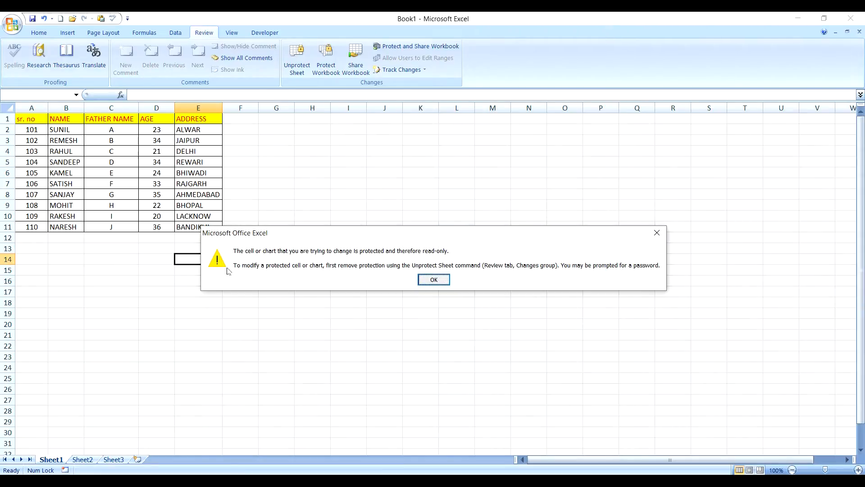
{"action": "left_click", "coordinate": [433, 280]}
{"action": "left_click", "coordinate": [336, 305]}
{"action": "double_click", "coordinate": [338, 308]}
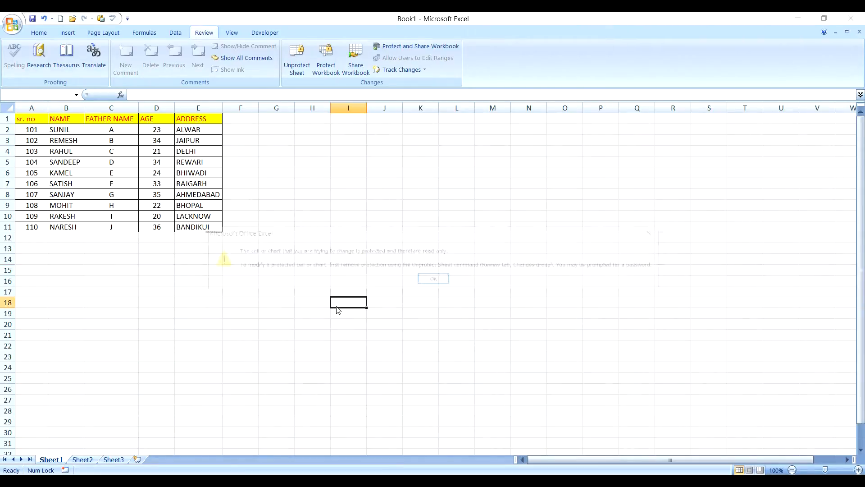
{"action": "left_click", "coordinate": [434, 280]}
{"action": "left_click", "coordinate": [191, 196]}
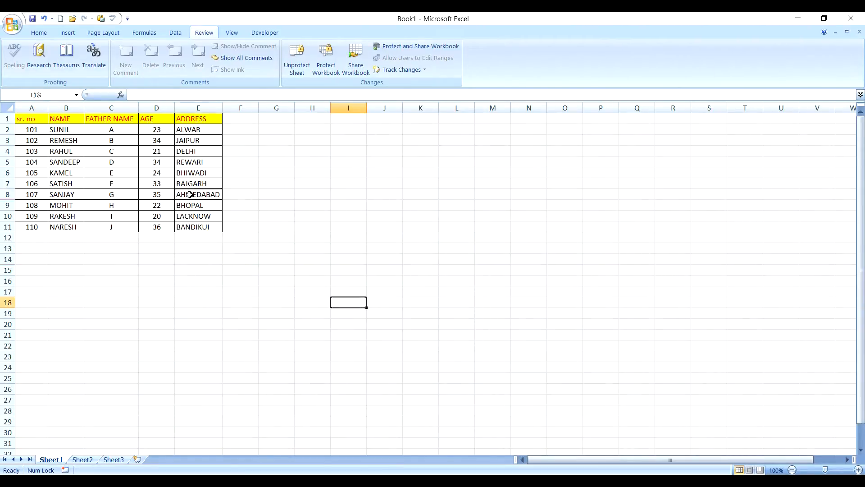
{"action": "double_click", "coordinate": [191, 197]}
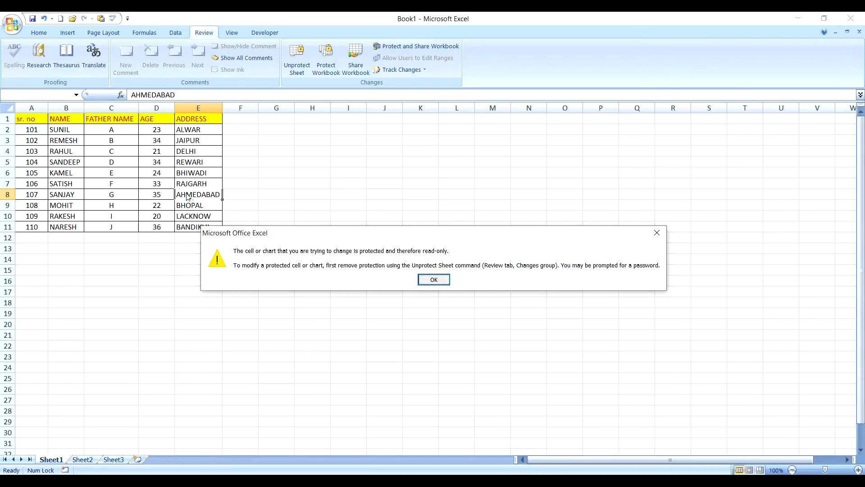
{"action": "left_click", "coordinate": [433, 280]}
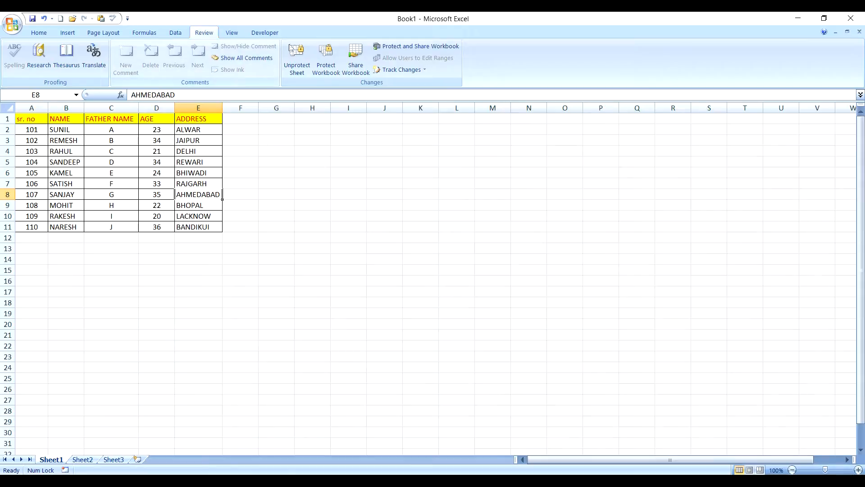
Step: Unprotect Sheet1 with its password and test editing by entering 132 in cell H13 and discarding it
{"action": "left_click", "coordinate": [301, 64]}
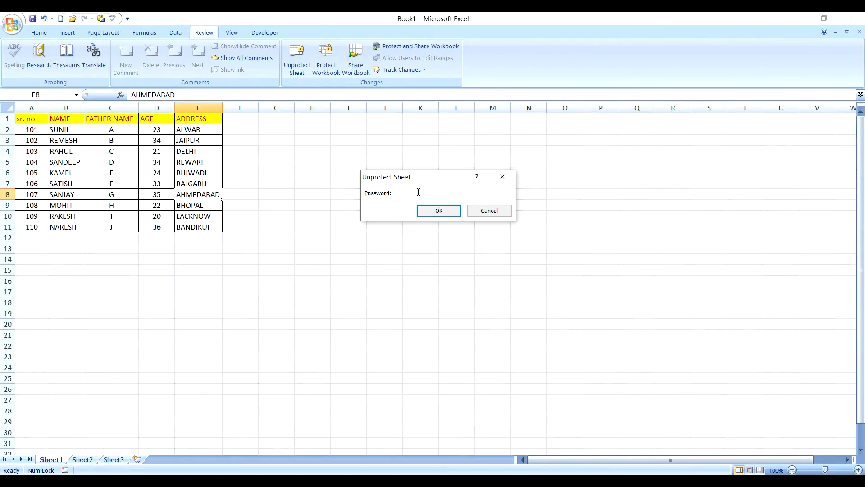
{"action": "left_click", "coordinate": [436, 210]}
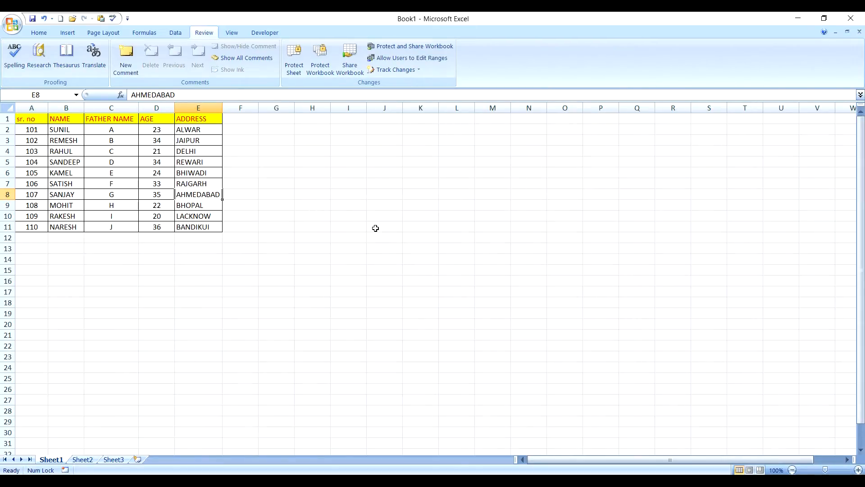
{"action": "left_click", "coordinate": [325, 253]}
{"action": "type", "text": "132"}
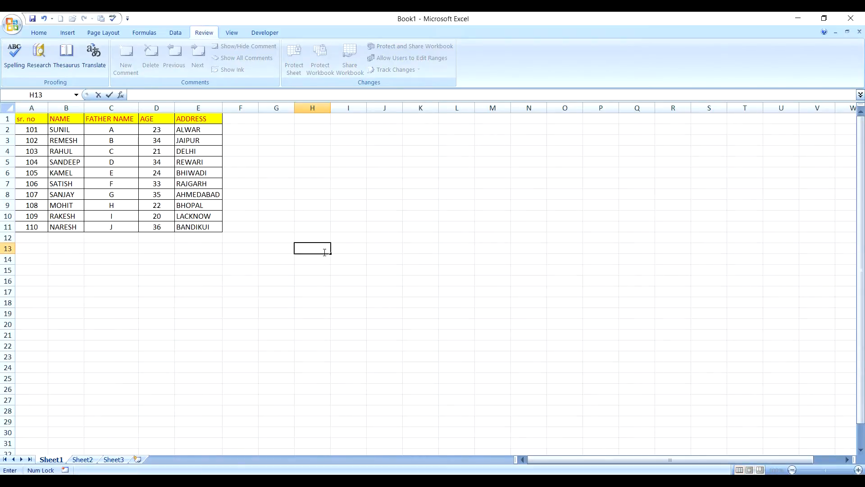
{"action": "left_click", "coordinate": [270, 279]}
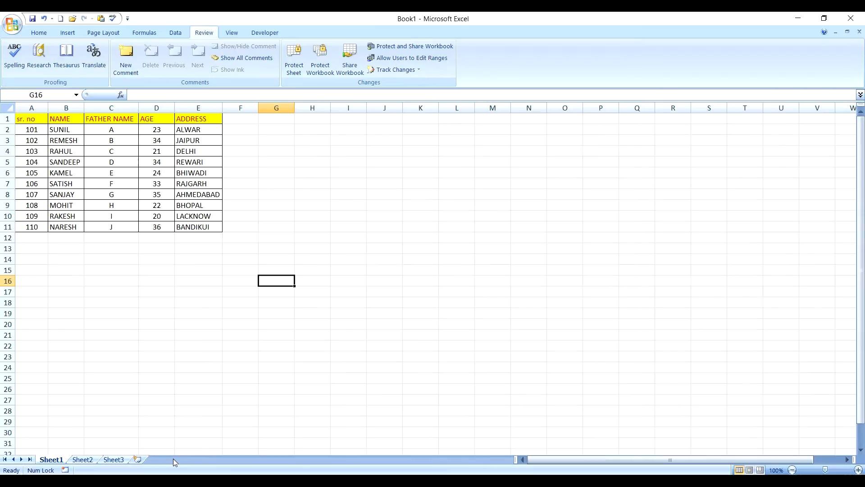
Step: View the Protect Sheet options for Sheet1 and dismiss the dialog without applying protection
{"action": "right_click", "coordinate": [51, 461]}
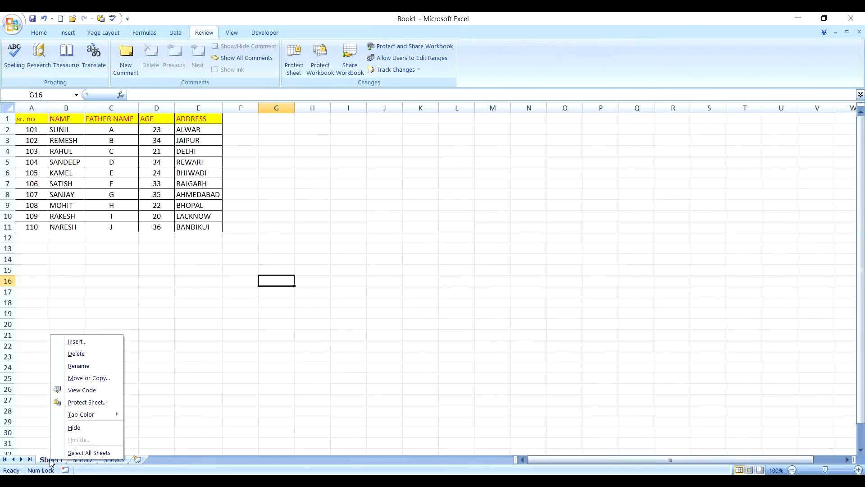
{"action": "left_click", "coordinate": [87, 402]}
{"action": "left_click_drag", "start_coordinate": [55, 318], "coordinate": [141, 283]}
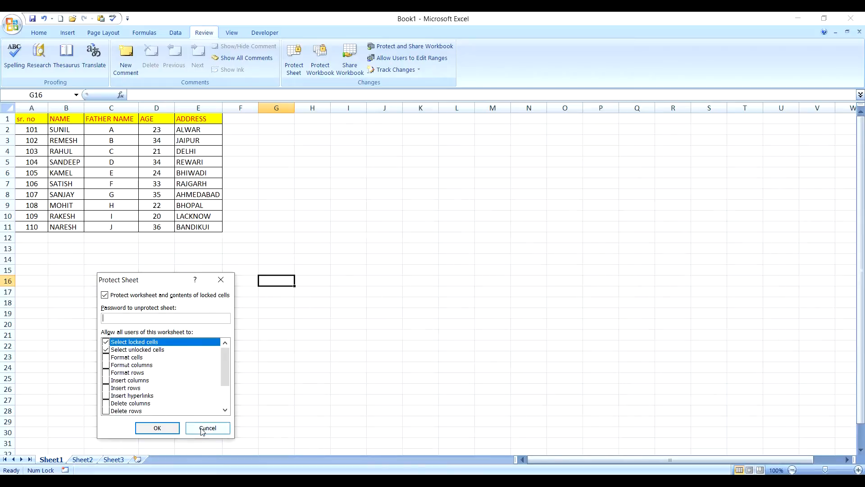
{"action": "left_click", "coordinate": [157, 428]}
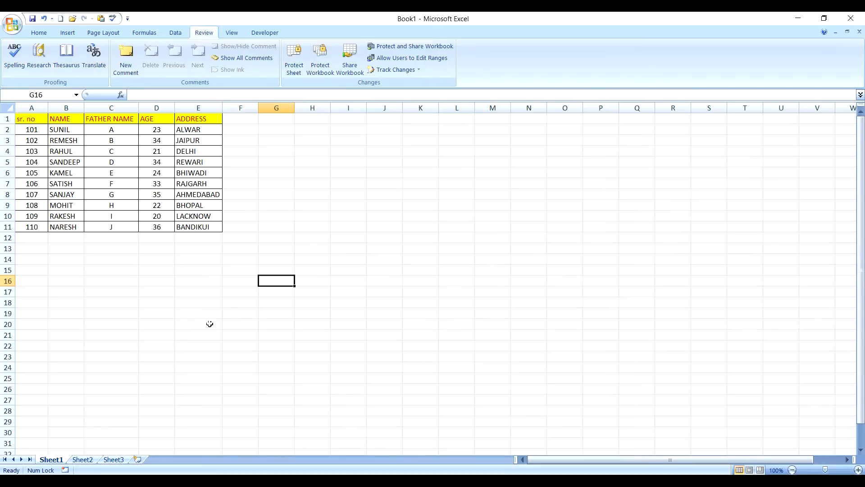
Step: Add three new worksheets after Sheet3
{"action": "left_click", "coordinate": [138, 459]}
{"action": "left_click", "coordinate": [170, 459]}
{"action": "left_click", "coordinate": [201, 459]}
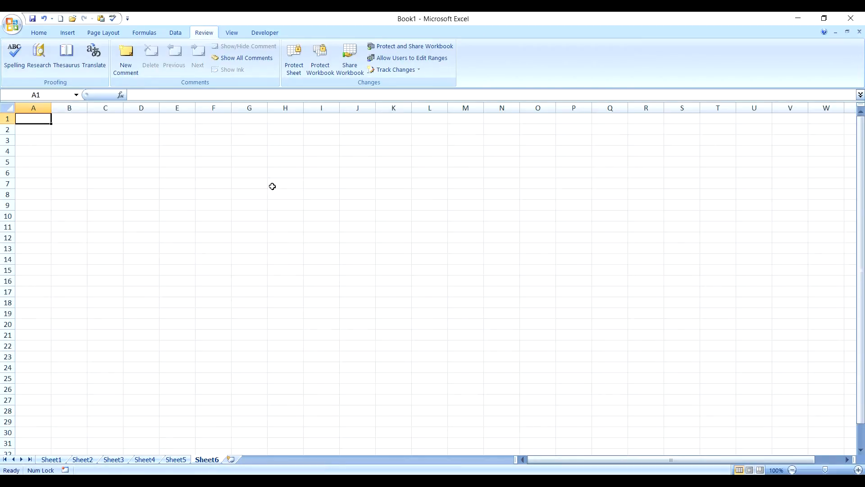
Step: Protect the workbook structure with a confirmed password, and remove that protection by entering the same password
{"action": "left_click", "coordinate": [318, 67]}
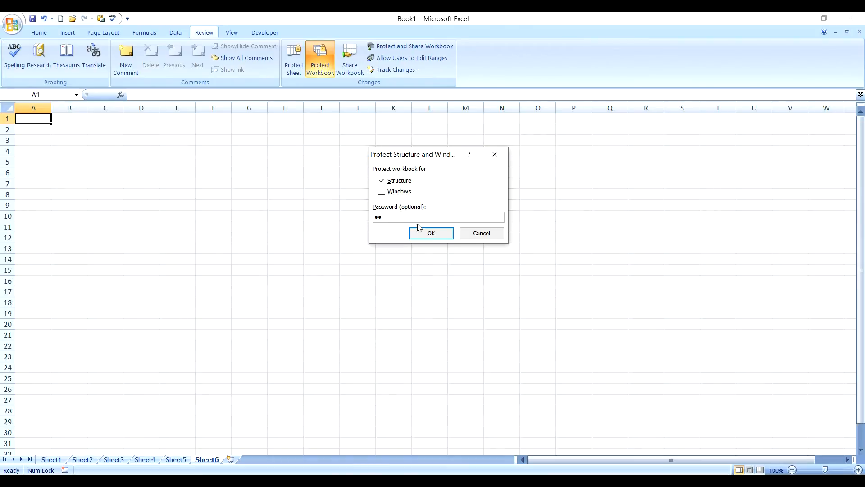
{"action": "left_click", "coordinate": [431, 232]}
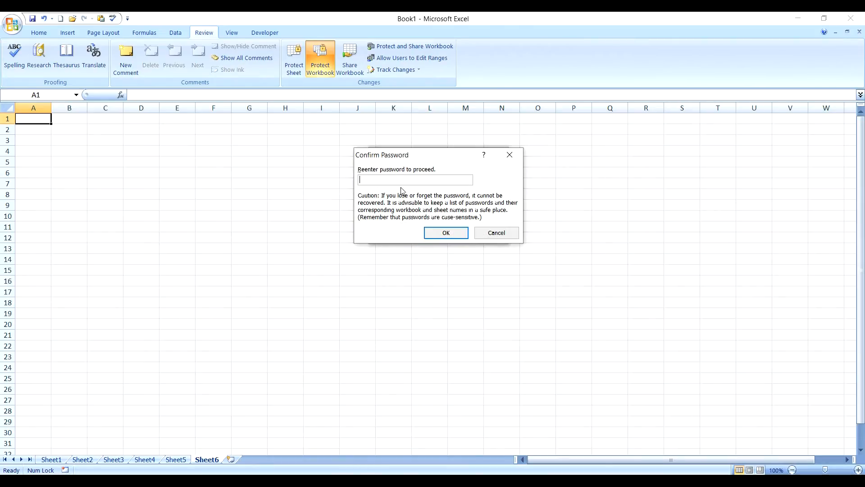
{"action": "left_click", "coordinate": [445, 233]}
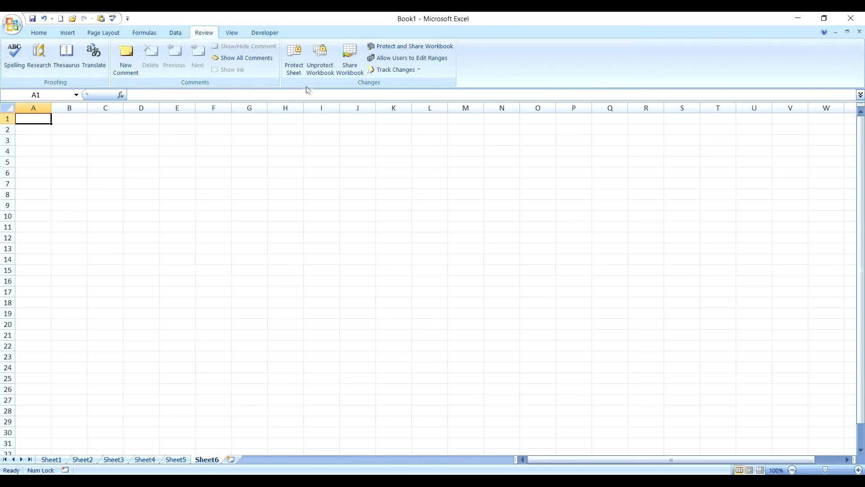
{"action": "left_click", "coordinate": [324, 69]}
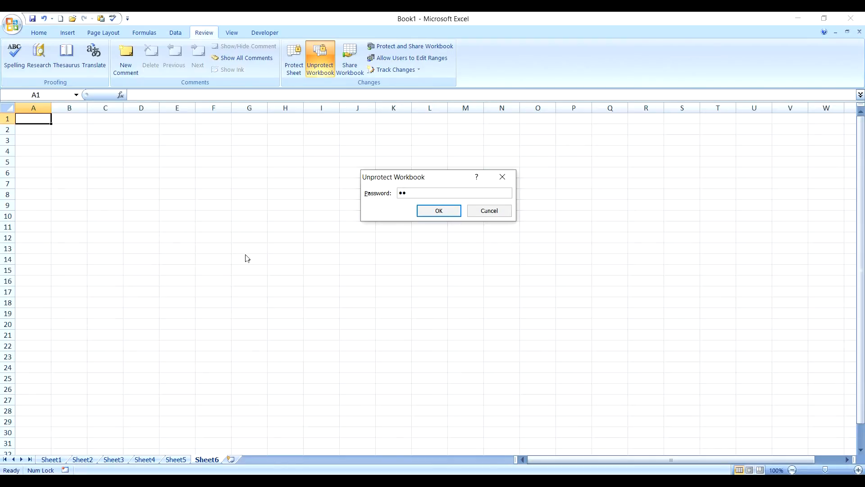
{"action": "left_click", "coordinate": [438, 211]}
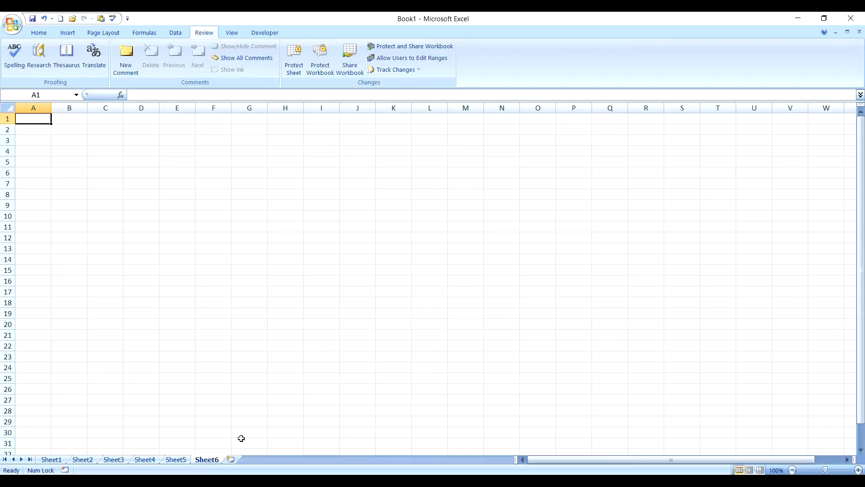
Step: Add three more worksheets after Sheet6 and return to Sheet1
{"action": "left_click", "coordinate": [232, 460]}
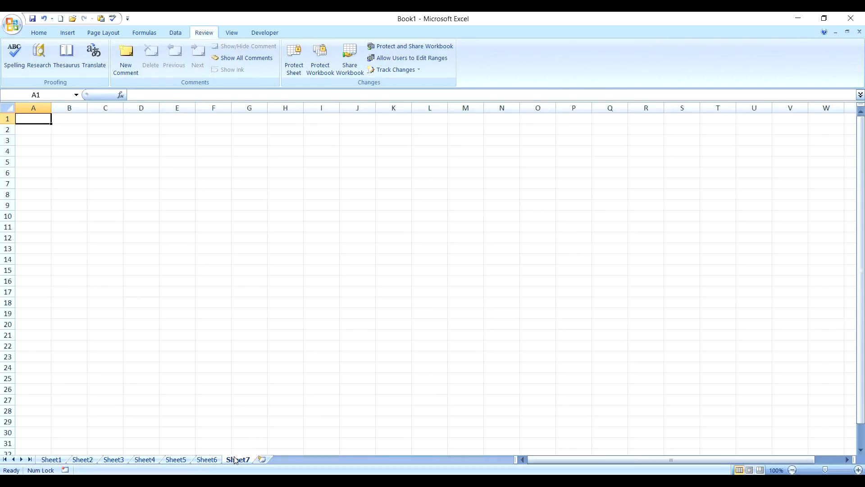
{"action": "left_click", "coordinate": [262, 459]}
{"action": "left_click", "coordinate": [293, 459]}
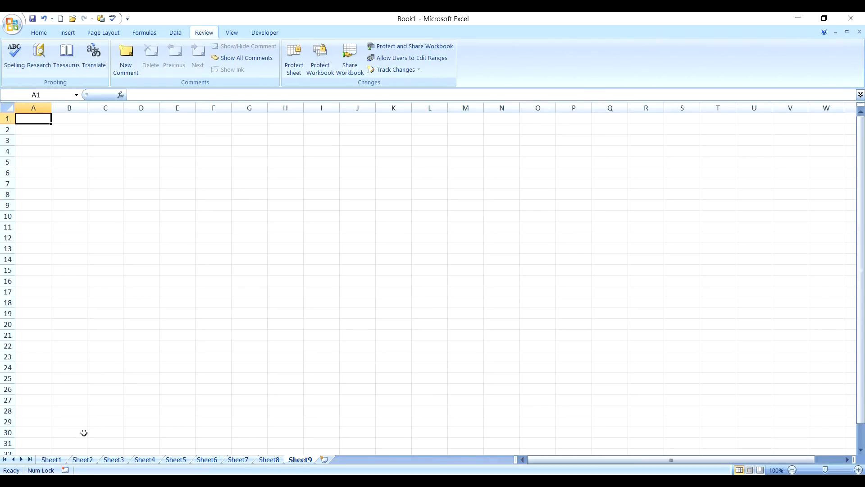
{"action": "left_click", "coordinate": [55, 461]}
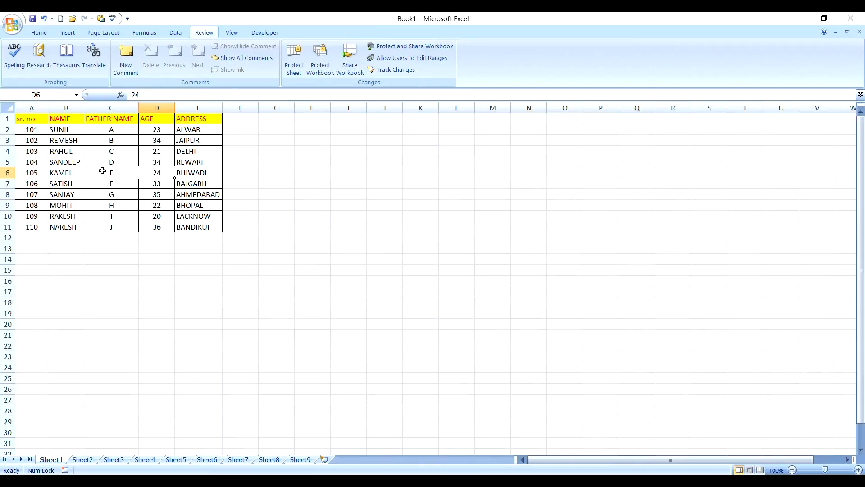
{"action": "left_click_drag", "start_coordinate": [95, 172], "coordinate": [151, 172]}
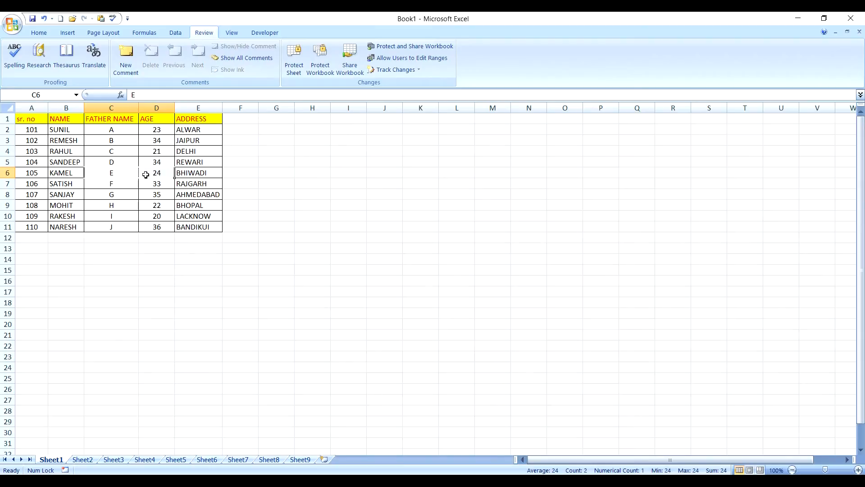
{"action": "left_click_drag", "start_coordinate": [113, 175], "coordinate": [157, 173]}
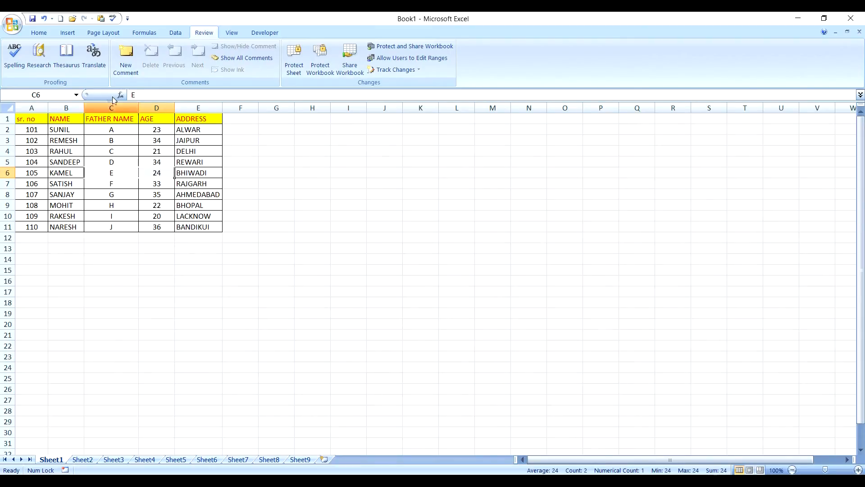
{"action": "left_click", "coordinate": [39, 33]}
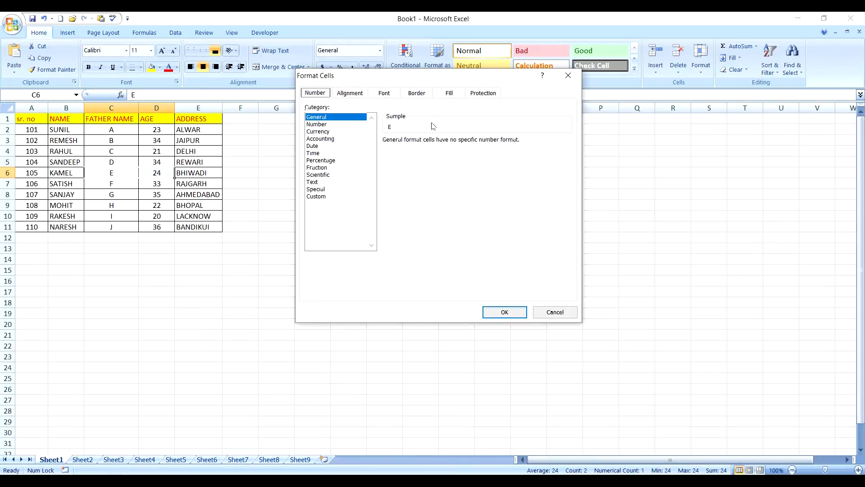
{"action": "left_click_drag", "start_coordinate": [448, 77], "coordinate": [429, 97]}
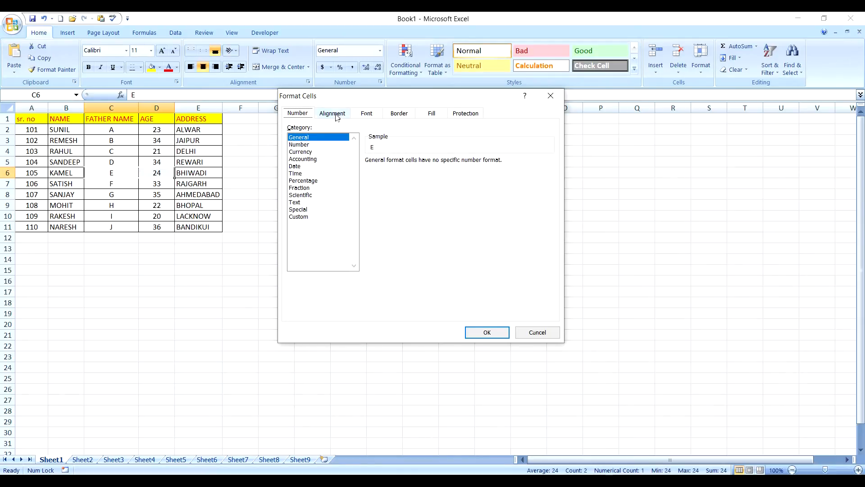
{"action": "left_click", "coordinate": [466, 116]}
{"action": "left_click", "coordinate": [291, 128]}
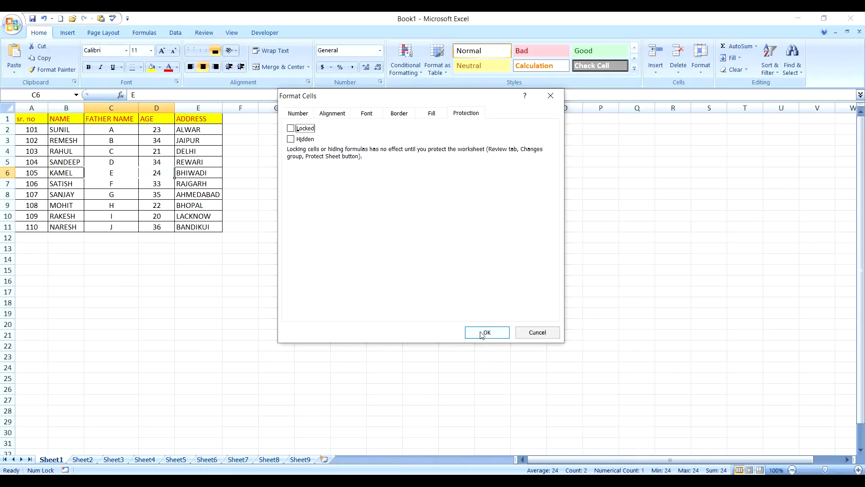
{"action": "left_click", "coordinate": [551, 96]}
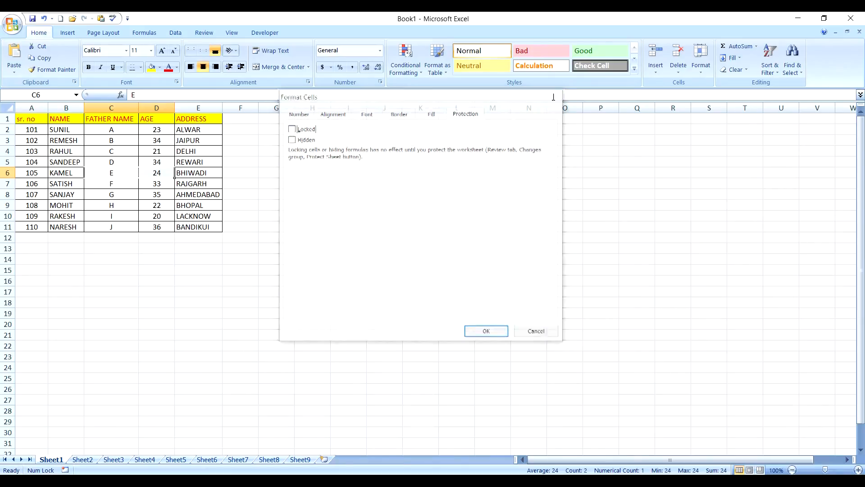
Step: Turn off the Locked protection attribute for every cell on Sheet1
{"action": "left_click", "coordinate": [287, 245]}
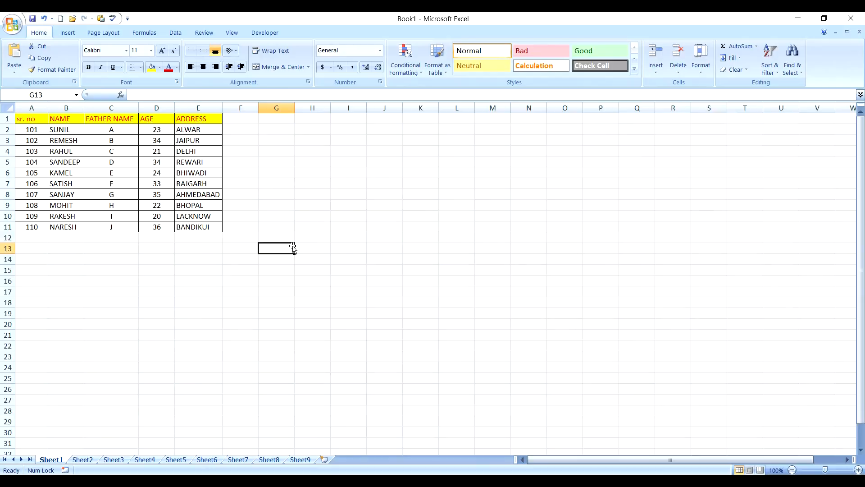
{"action": "key", "text": "ctrl+a"}
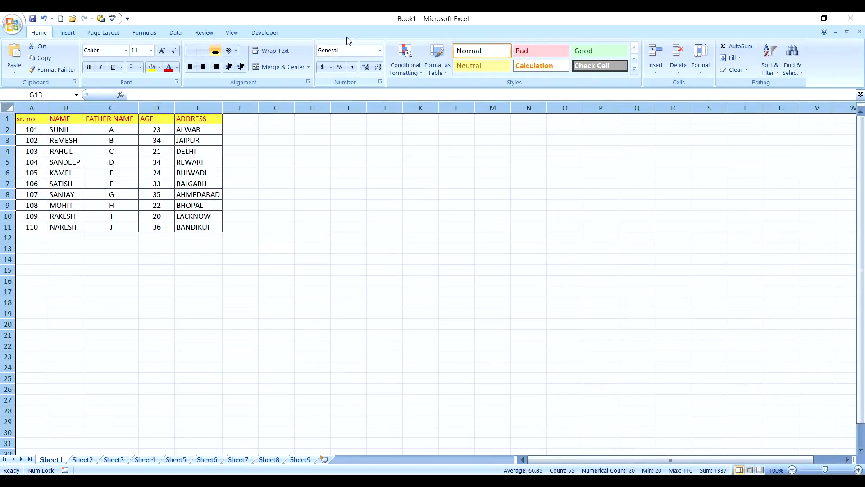
{"action": "left_click", "coordinate": [381, 82]}
{"action": "left_click", "coordinate": [466, 113]}
{"action": "left_click", "coordinate": [290, 128]}
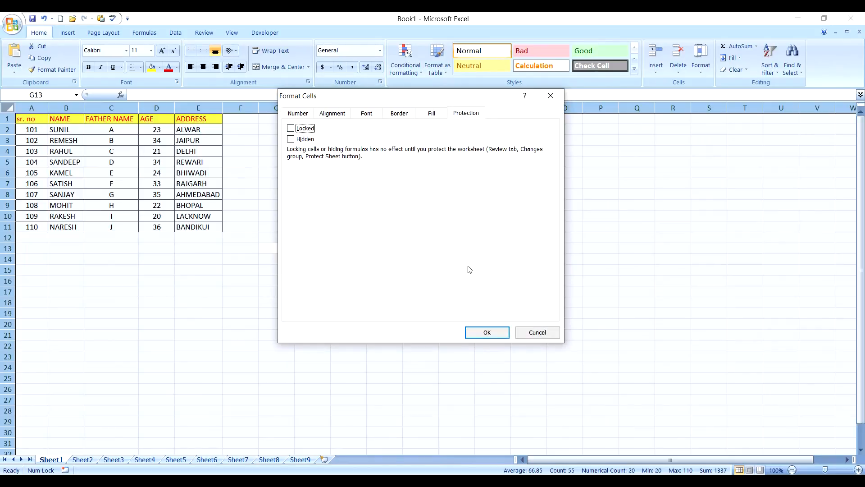
{"action": "left_click", "coordinate": [487, 332]}
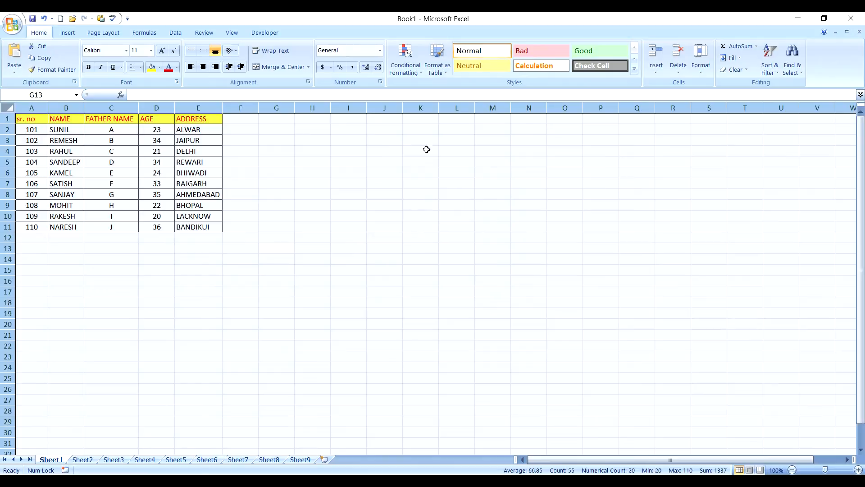
{"action": "left_click", "coordinate": [393, 252]}
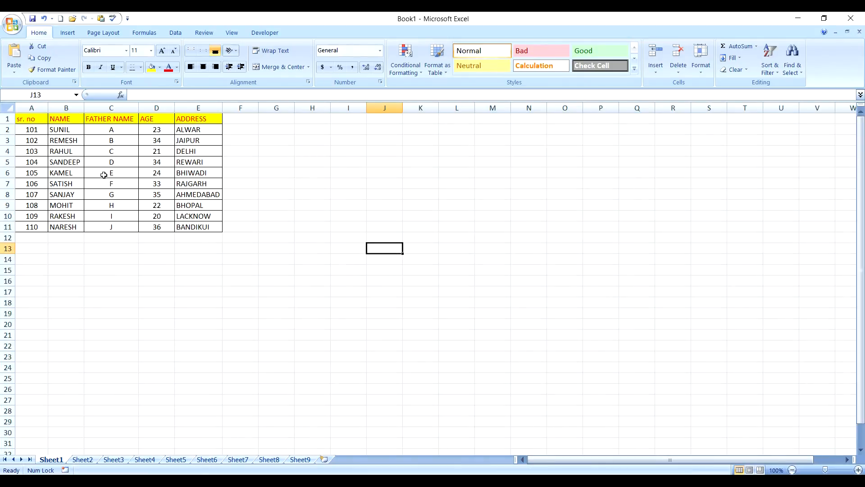
Step: Turn on the Locked protection attribute for only cells C6:D6 in the table
{"action": "left_click_drag", "start_coordinate": [104, 174], "coordinate": [151, 170]}
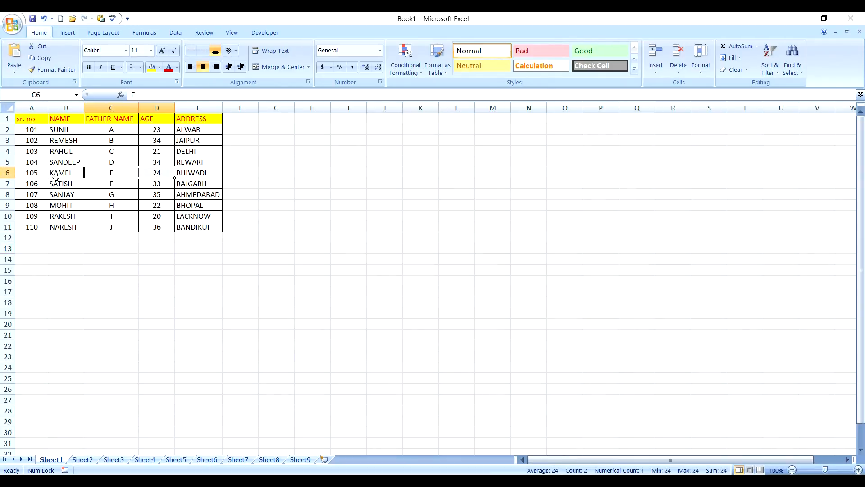
{"action": "left_click", "coordinate": [101, 174]}
{"action": "left_click_drag", "start_coordinate": [129, 175], "coordinate": [151, 171]}
{"action": "left_click", "coordinate": [380, 82]}
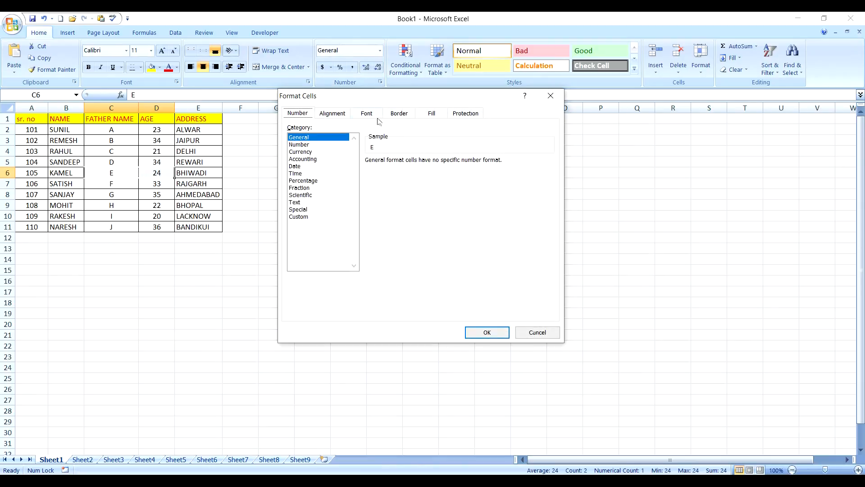
{"action": "left_click", "coordinate": [465, 114]}
{"action": "left_click", "coordinate": [291, 129]}
{"action": "left_click", "coordinate": [487, 332]}
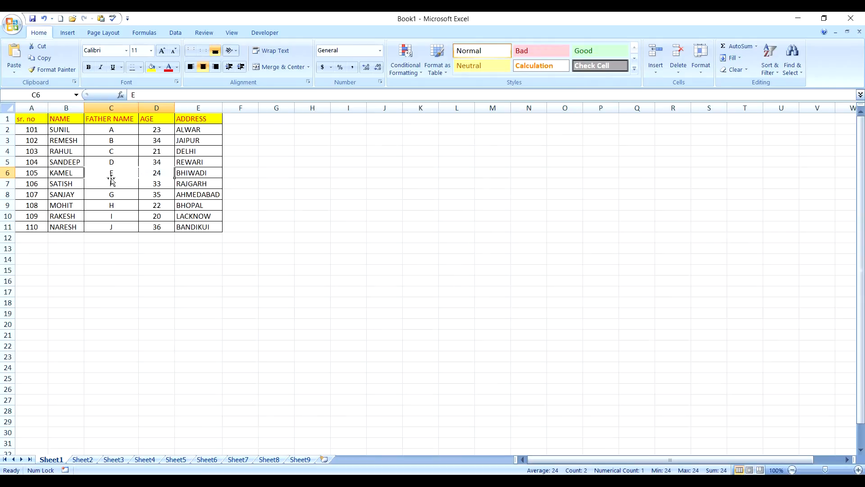
Step: Protect Sheet1 with a confirmed unprotect password, keeping the default permissions to select locked and unlocked cells
{"action": "left_click", "coordinate": [327, 180]}
{"action": "left_click_drag", "start_coordinate": [111, 172], "coordinate": [158, 175]}
{"action": "left_click", "coordinate": [204, 34]}
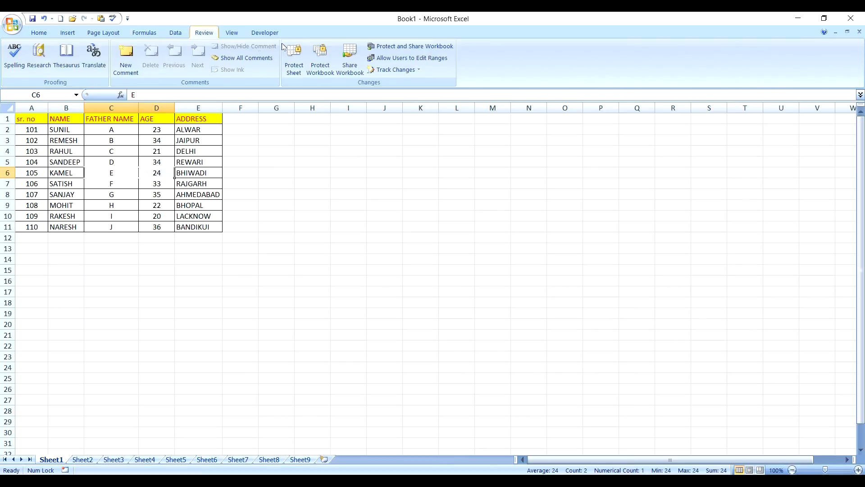
{"action": "left_click", "coordinate": [296, 63]}
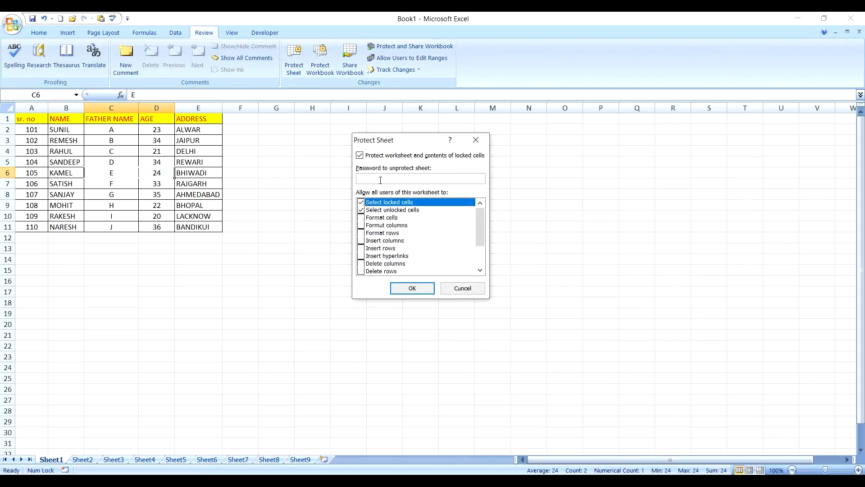
{"action": "left_click", "coordinate": [402, 288]}
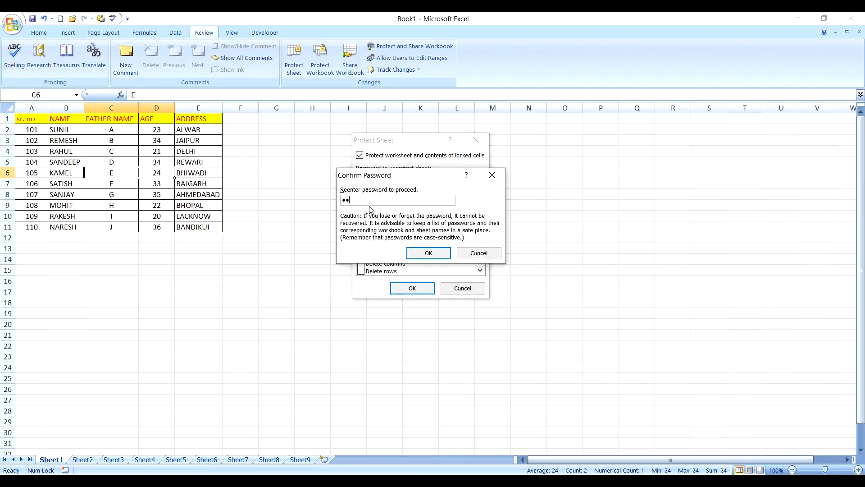
{"action": "left_click", "coordinate": [420, 252]}
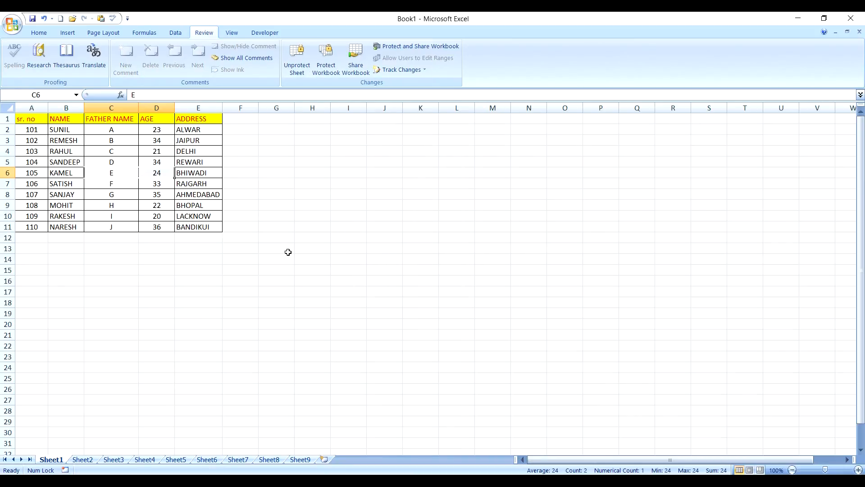
Step: Clear the father name entry in unlocked cell C9
{"action": "left_click", "coordinate": [138, 204]}
{"action": "type", "text": "g"}
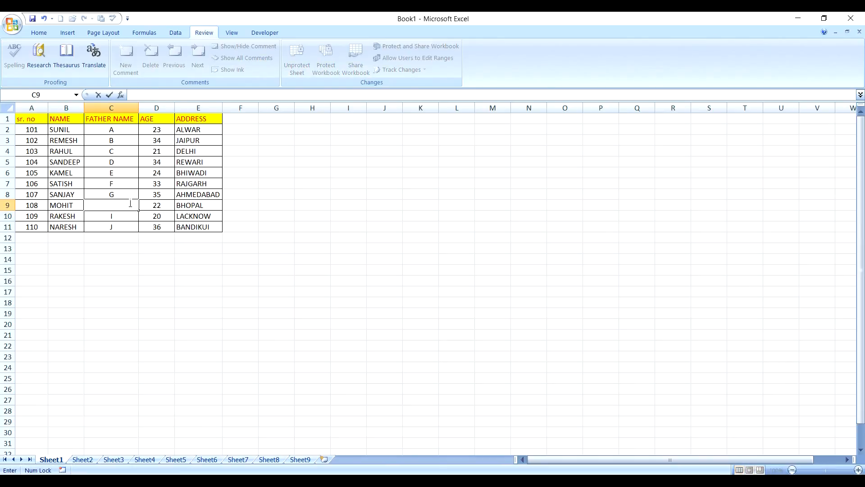
{"action": "left_click", "coordinate": [119, 174]}
Step: Try to edit the locked cells C6 and D6, and dismiss each resulting alert
{"action": "double_click", "coordinate": [119, 173]}
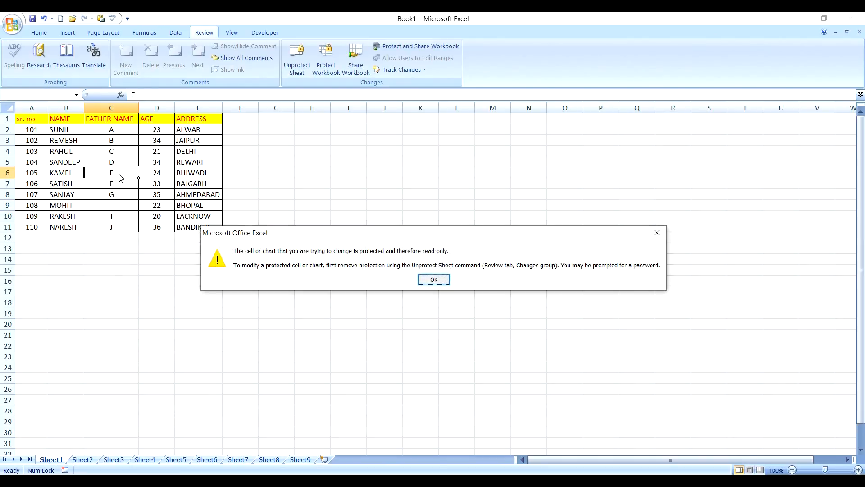
{"action": "left_click", "coordinate": [434, 279]}
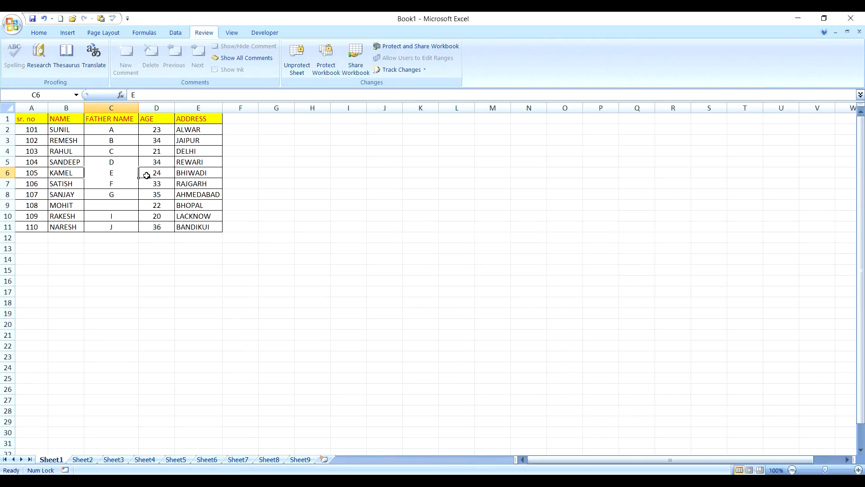
{"action": "left_click", "coordinate": [147, 173]}
{"action": "double_click", "coordinate": [146, 174]}
{"action": "left_click", "coordinate": [442, 282]}
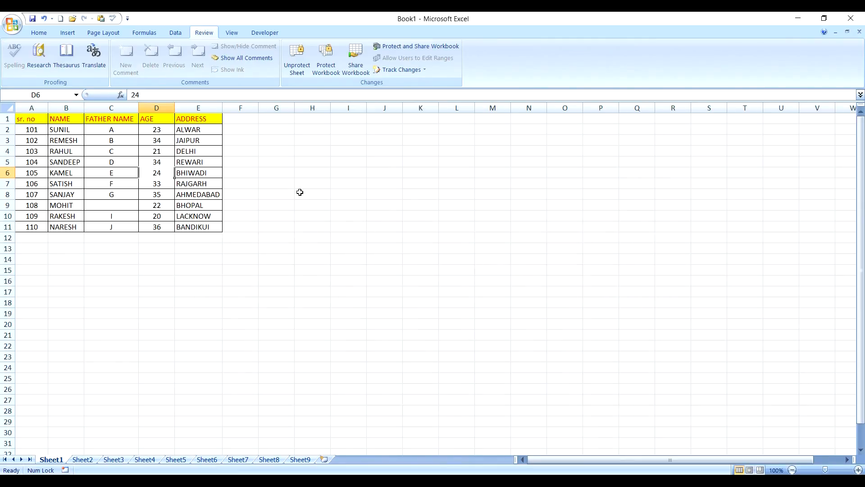